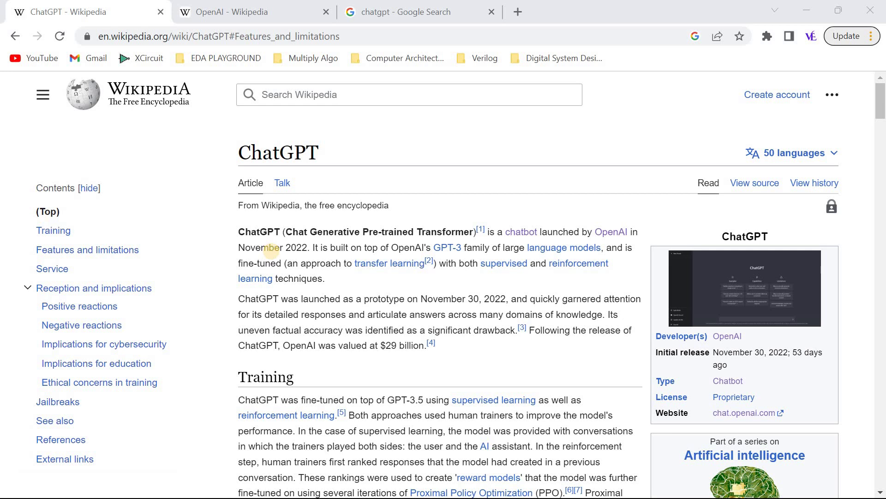
Step: Switch to the OpenAI Wikipedia article and highlight its founding date
{"action": "left_click", "coordinate": [227, 16]}
{"action": "scroll", "coordinate": [359, 207], "scroll_direction": "up", "scroll_amount": 4}
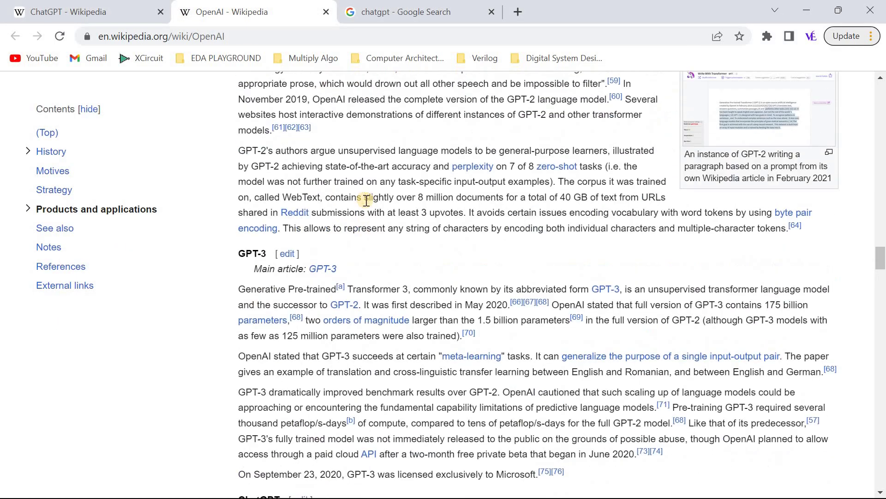
{"action": "scroll", "coordinate": [362, 205], "scroll_direction": "up", "scroll_amount": 8}
{"action": "scroll", "coordinate": [365, 201], "scroll_direction": "up", "scroll_amount": 10}
{"action": "scroll", "coordinate": [365, 200], "scroll_direction": "up", "scroll_amount": 5}
{"action": "scroll", "coordinate": [365, 200], "scroll_direction": "up", "scroll_amount": 10}
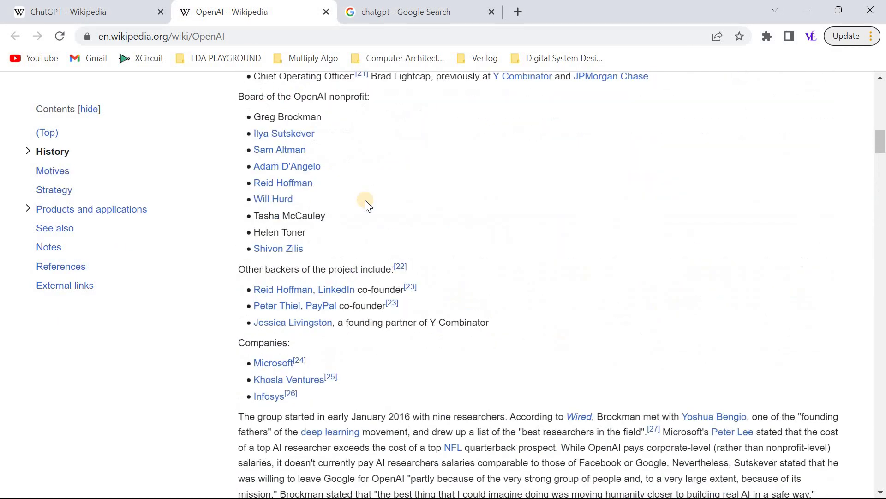
{"action": "scroll", "coordinate": [364, 200], "scroll_direction": "up", "scroll_amount": 10}
{"action": "scroll", "coordinate": [365, 201], "scroll_direction": "up", "scroll_amount": 5}
{"action": "scroll", "coordinate": [495, 242], "scroll_direction": "up", "scroll_amount": 2}
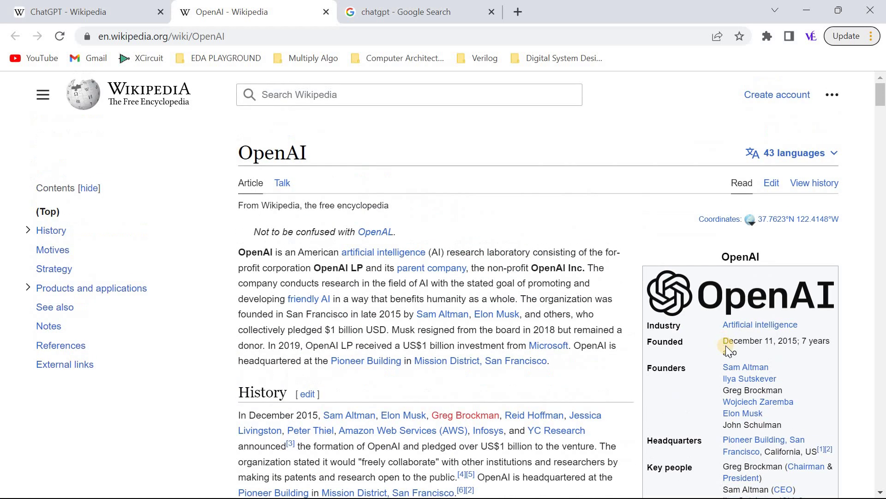
{"action": "left_click_drag", "start_coordinate": [723, 341], "coordinate": [798, 342]}
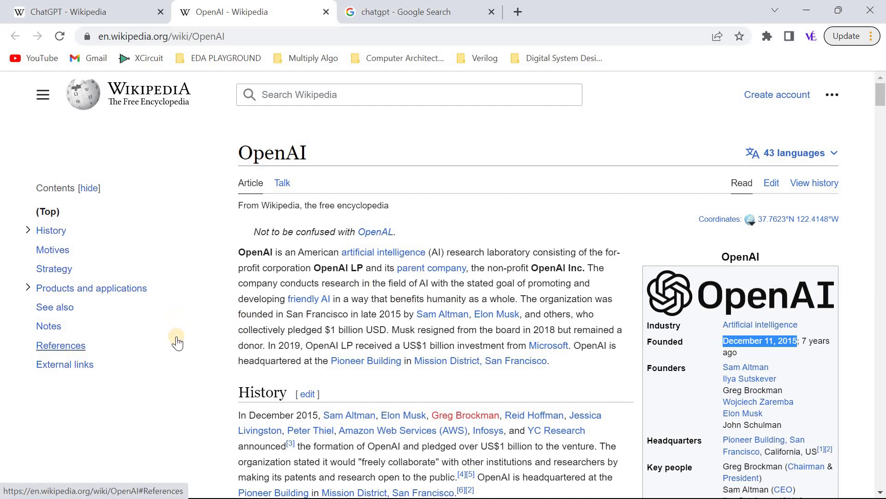
{"action": "scroll", "coordinate": [177, 342], "scroll_direction": "down", "scroll_amount": 1}
{"action": "scroll", "coordinate": [176, 341], "scroll_direction": "down", "scroll_amount": 10}
{"action": "scroll", "coordinate": [177, 341], "scroll_direction": "down", "scroll_amount": 5}
{"action": "scroll", "coordinate": [178, 341], "scroll_direction": "down", "scroll_amount": 5}
{"action": "scroll", "coordinate": [177, 341], "scroll_direction": "down", "scroll_amount": 5}
{"action": "scroll", "coordinate": [177, 342], "scroll_direction": "down", "scroll_amount": 5}
{"action": "scroll", "coordinate": [177, 341], "scroll_direction": "down", "scroll_amount": 4}
{"action": "scroll", "coordinate": [232, 323], "scroll_direction": "down", "scroll_amount": 1}
{"action": "scroll", "coordinate": [232, 322], "scroll_direction": "down", "scroll_amount": 1}
{"action": "scroll", "coordinate": [255, 212], "scroll_direction": "down", "scroll_amount": 1}
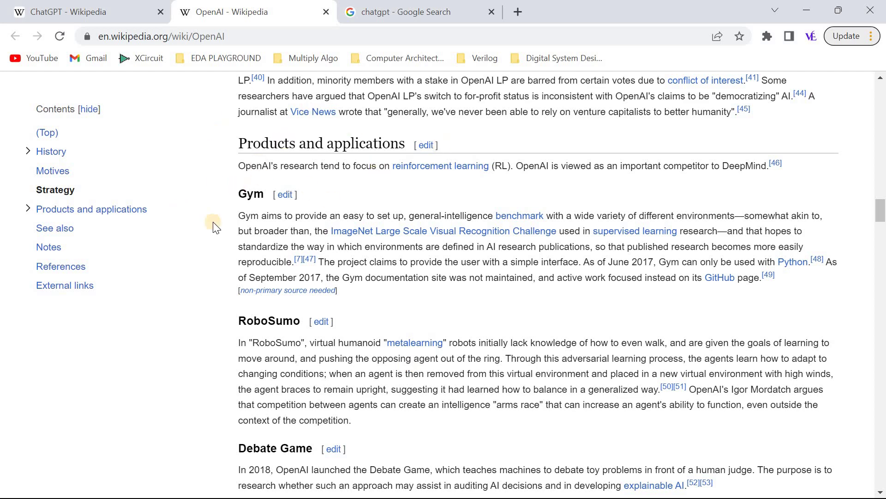
{"action": "scroll", "coordinate": [266, 272], "scroll_direction": "down", "scroll_amount": 4}
{"action": "scroll", "coordinate": [327, 238], "scroll_direction": "down", "scroll_amount": 5}
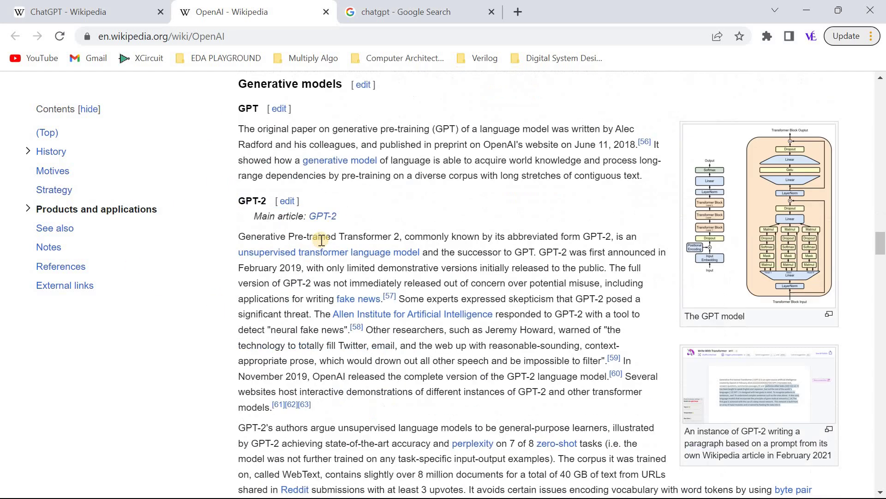
{"action": "scroll", "coordinate": [319, 235], "scroll_direction": "down", "scroll_amount": 5}
{"action": "scroll", "coordinate": [317, 238], "scroll_direction": "down", "scroll_amount": 5}
{"action": "scroll", "coordinate": [321, 240], "scroll_direction": "down", "scroll_amount": 4}
{"action": "scroll", "coordinate": [321, 241], "scroll_direction": "up", "scroll_amount": 2}
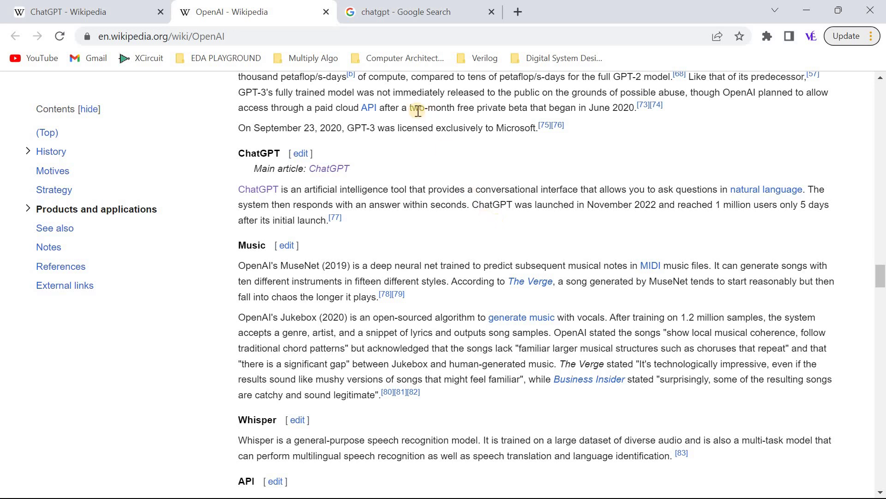
Step: Go back to the chatgpt search results and open OpenAI's ChatGPT announcement post
{"action": "left_click", "coordinate": [413, 16]}
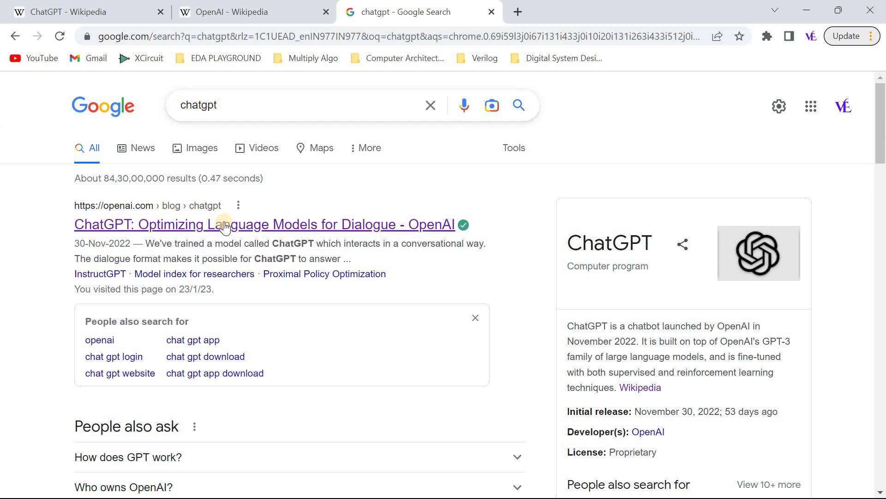
{"action": "left_click", "coordinate": [436, 225]}
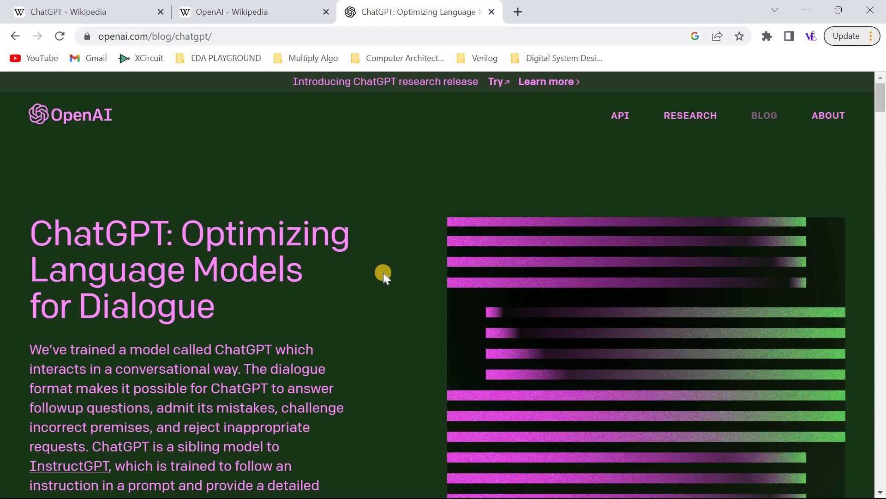
{"action": "scroll", "coordinate": [379, 272], "scroll_direction": "down", "scroll_amount": 4}
{"action": "scroll", "coordinate": [367, 265], "scroll_direction": "down", "scroll_amount": 1}
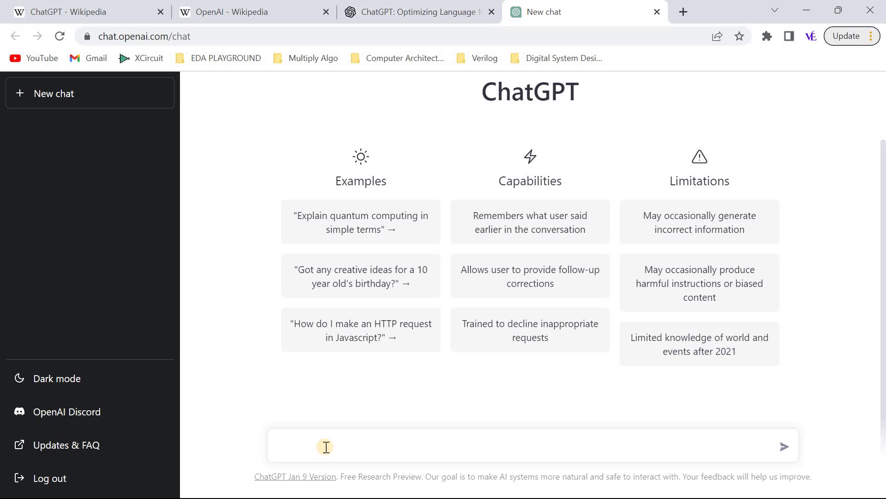
{"action": "type", "text": "design a 4 bit "}
{"action": "type", "text": "counter in "}
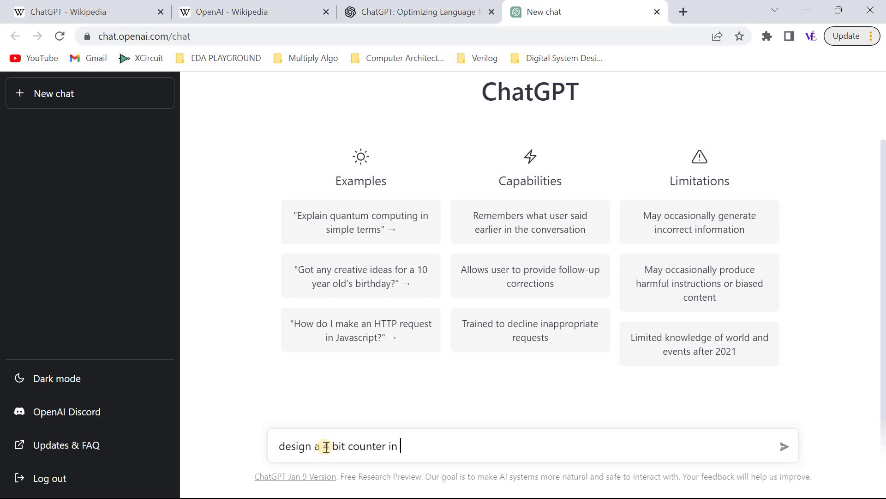
{"action": "type", "text": "verilog"}
Step: Send 'design a 4 bit counter in verilog', review the code and reset logic, then select the prompt
{"action": "key", "text": "Return"}
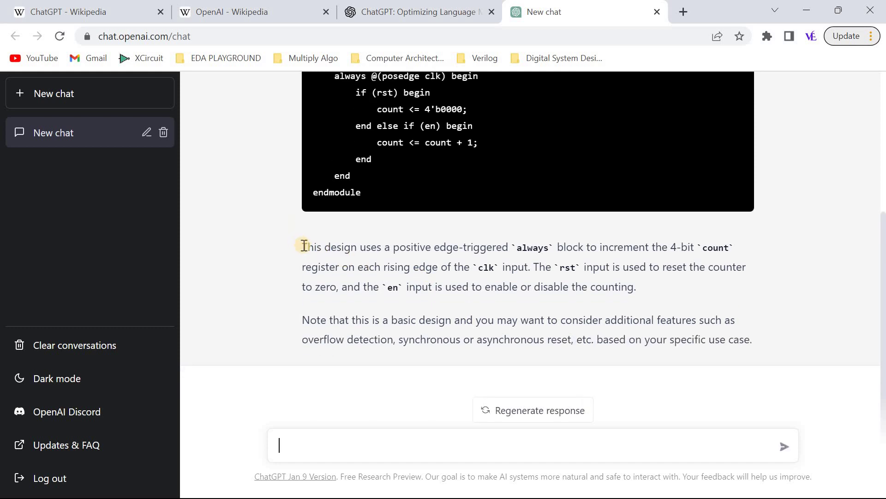
{"action": "left_click_drag", "start_coordinate": [302, 247], "coordinate": [782, 338]}
{"action": "left_click", "coordinate": [554, 296]}
{"action": "scroll", "coordinate": [554, 297], "scroll_direction": "up", "scroll_amount": 2}
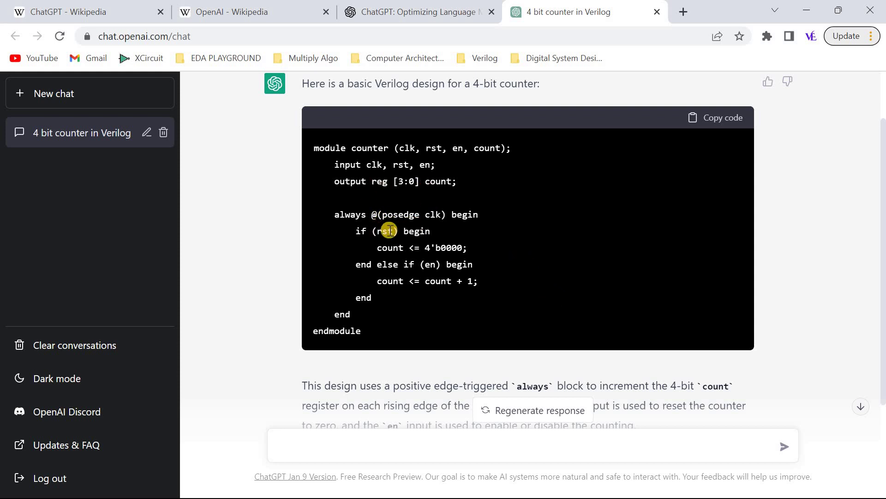
{"action": "left_click_drag", "start_coordinate": [372, 231], "coordinate": [463, 238]}
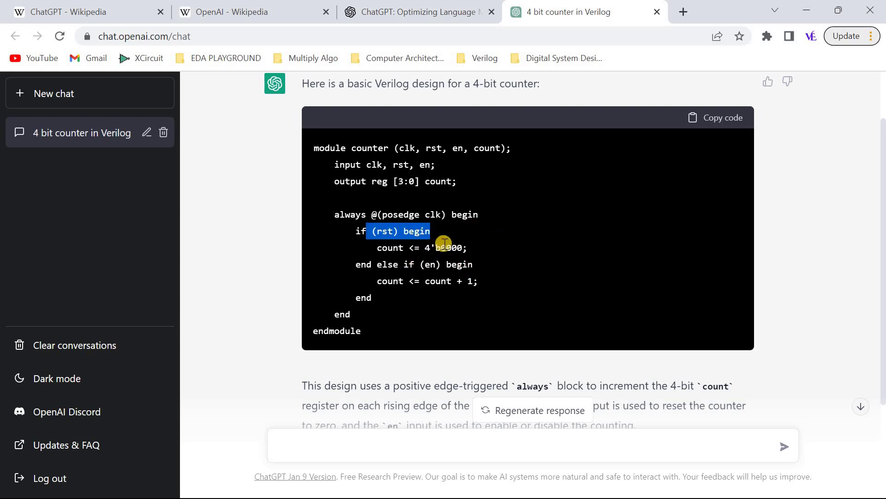
{"action": "scroll", "coordinate": [478, 246], "scroll_direction": "up", "scroll_amount": 1}
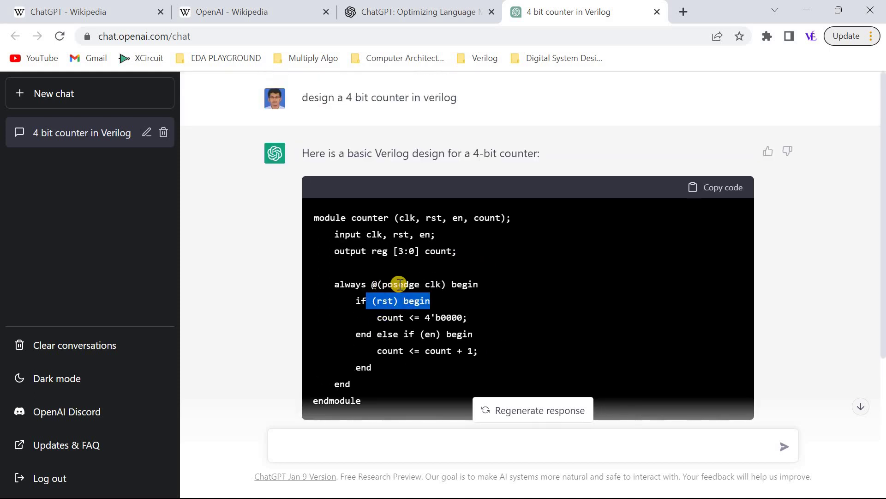
{"action": "left_click_drag", "start_coordinate": [410, 217], "coordinate": [508, 318]}
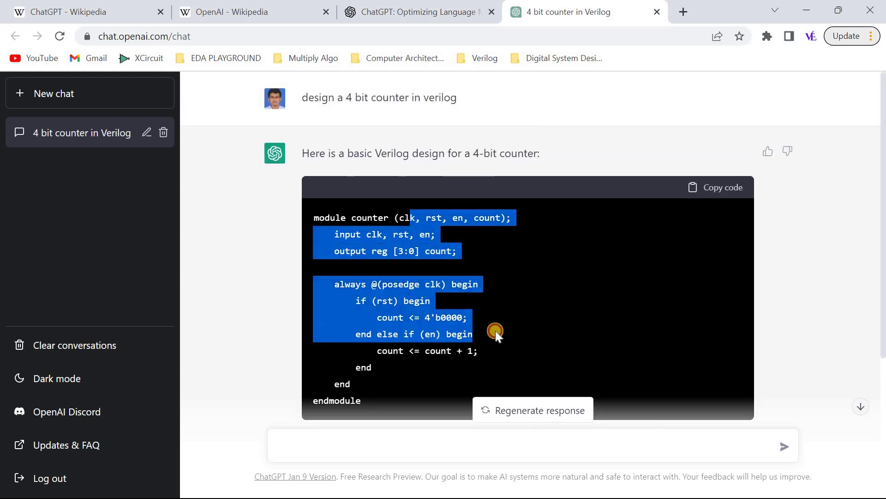
{"action": "scroll", "coordinate": [510, 315], "scroll_direction": "down", "scroll_amount": 1}
{"action": "scroll", "coordinate": [512, 308], "scroll_direction": "down", "scroll_amount": 2}
{"action": "scroll", "coordinate": [524, 222], "scroll_direction": "up", "scroll_amount": 3}
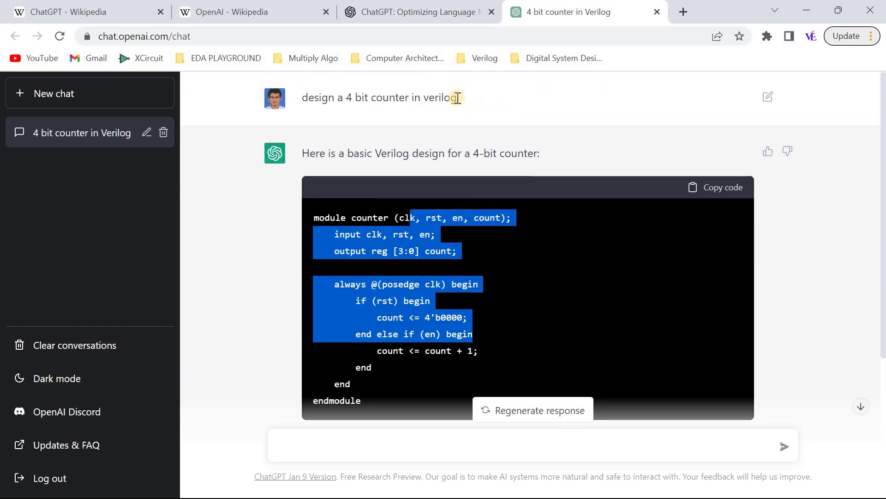
{"action": "left_click_drag", "start_coordinate": [457, 98], "coordinate": [302, 97]}
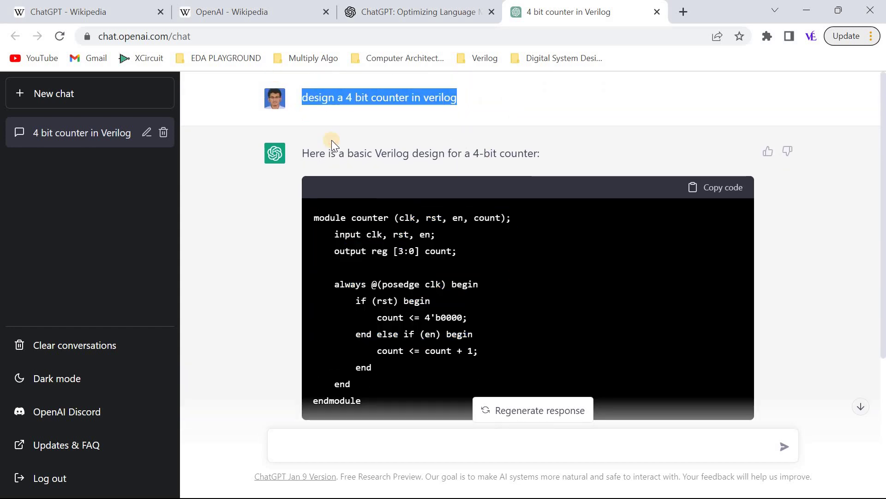
{"action": "scroll", "coordinate": [383, 286], "scroll_direction": "down", "scroll_amount": 3}
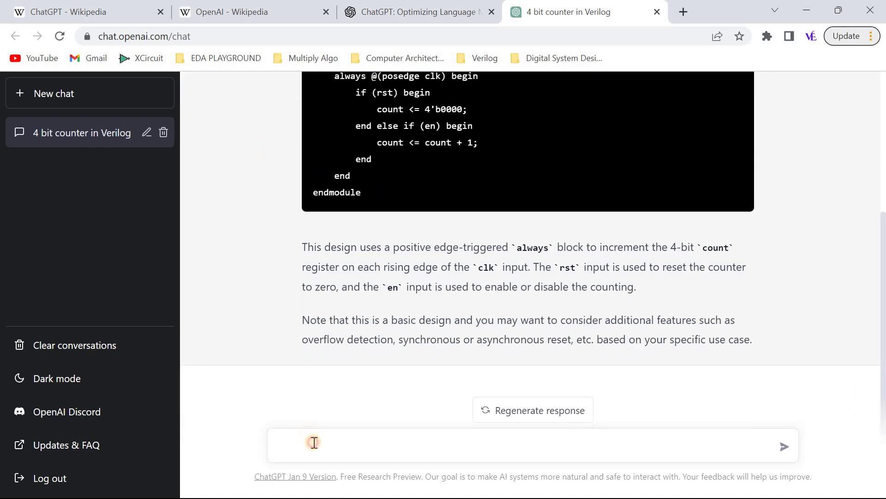
{"action": "type", "text": "design a 4 bit counter in verilog with asynchronous active low reset"}
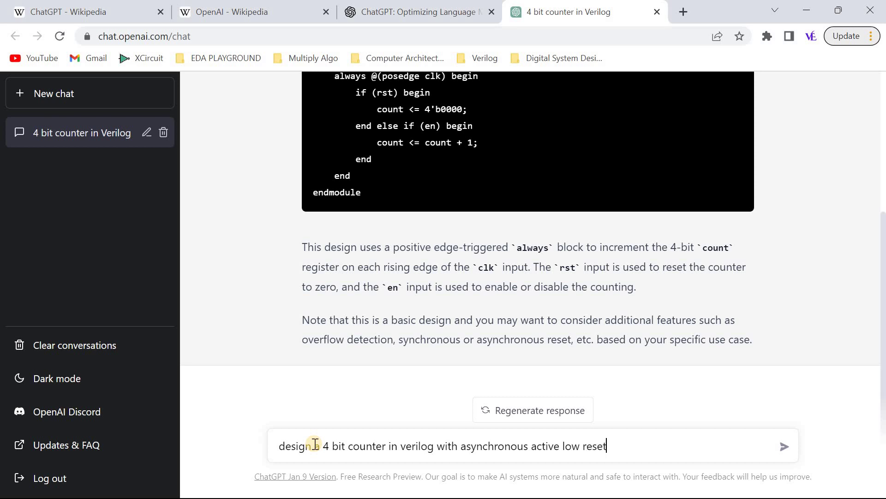
Step: Send the counter prompt extended with 'with asynchronous active low reset'
{"action": "key", "text": "Return"}
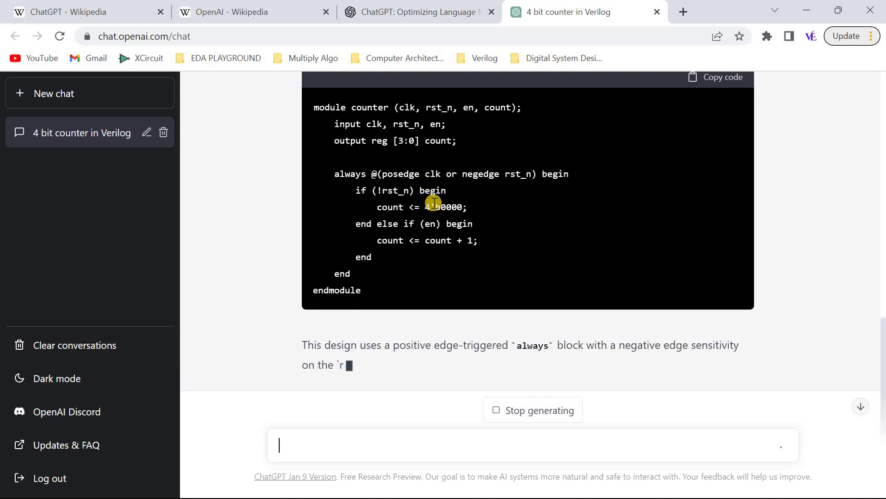
{"action": "scroll", "coordinate": [492, 199], "scroll_direction": "up", "scroll_amount": 2}
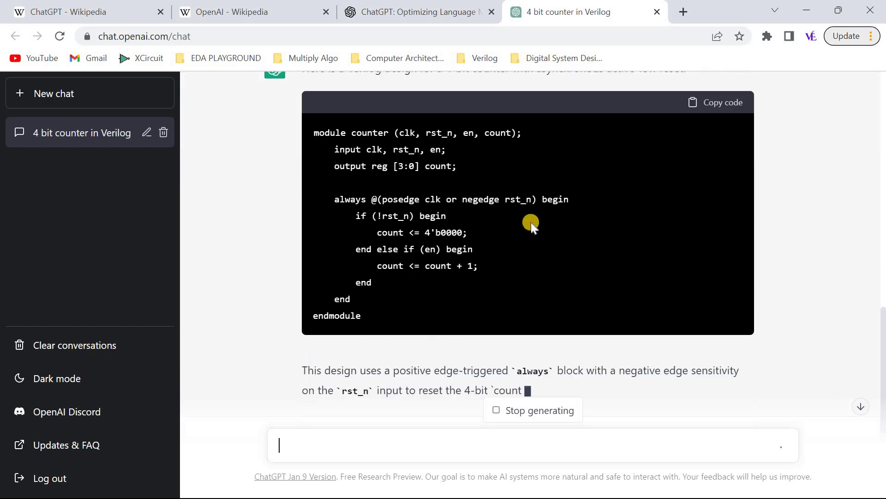
{"action": "scroll", "coordinate": [532, 223], "scroll_direction": "up", "scroll_amount": 6}
{"action": "scroll", "coordinate": [532, 222], "scroll_direction": "down", "scroll_amount": 4}
{"action": "scroll", "coordinate": [531, 222], "scroll_direction": "down", "scroll_amount": 2}
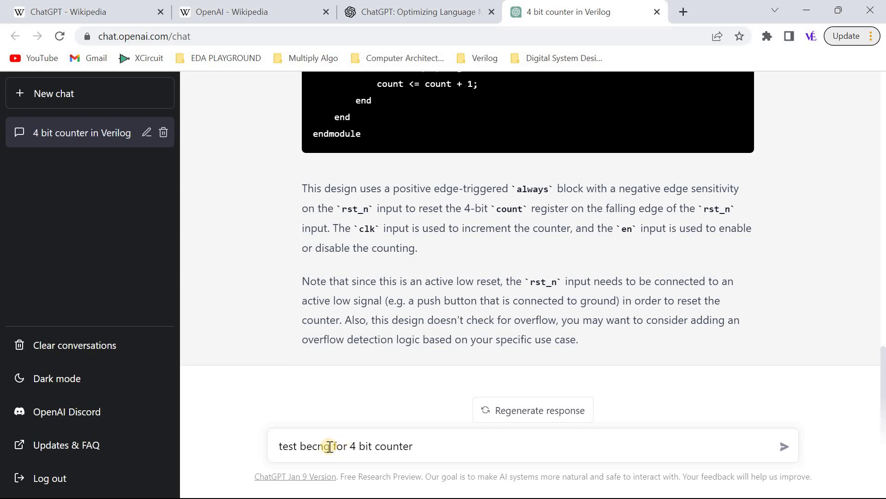
Step: Fix the misspelled 'bench', send the 4-bit counter testbench request, and review its explanation
{"action": "key", "text": "BackSpace"}
{"action": "key", "text": "BackSpace"}
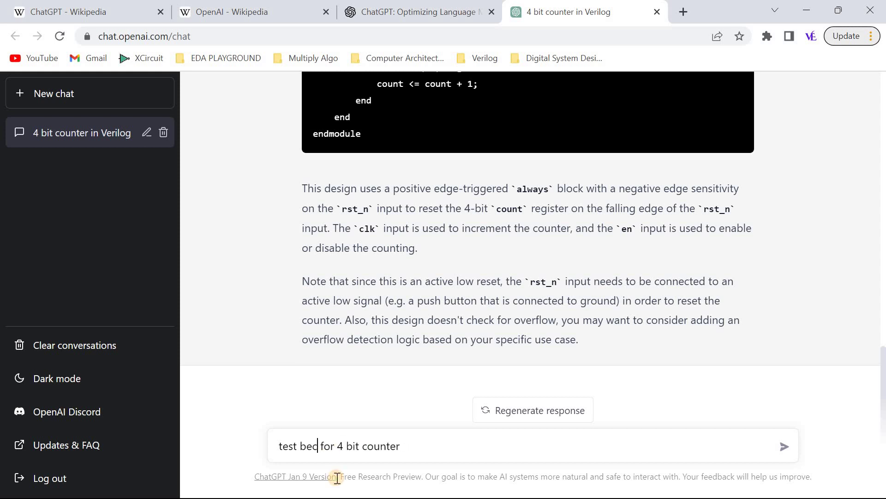
{"action": "key", "text": "BackSpace"}
{"action": "type", "text": "nch"}
{"action": "left_click", "coordinate": [417, 449]}
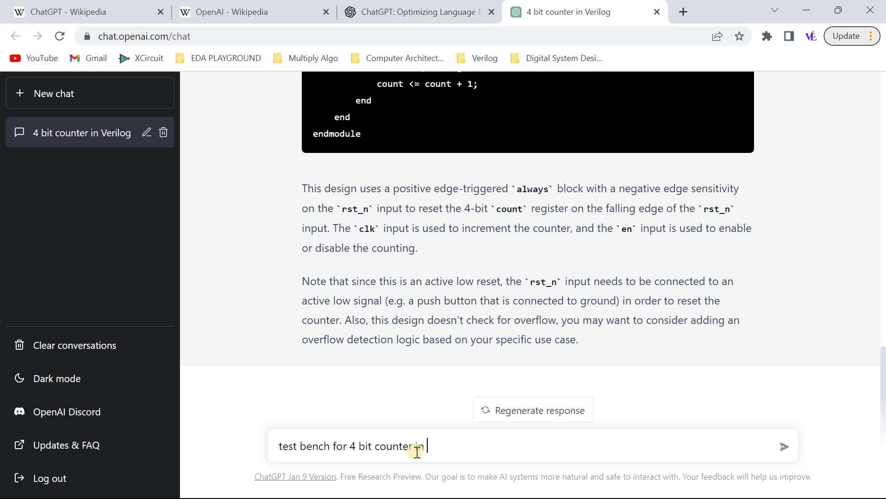
{"action": "key", "text": "Return"}
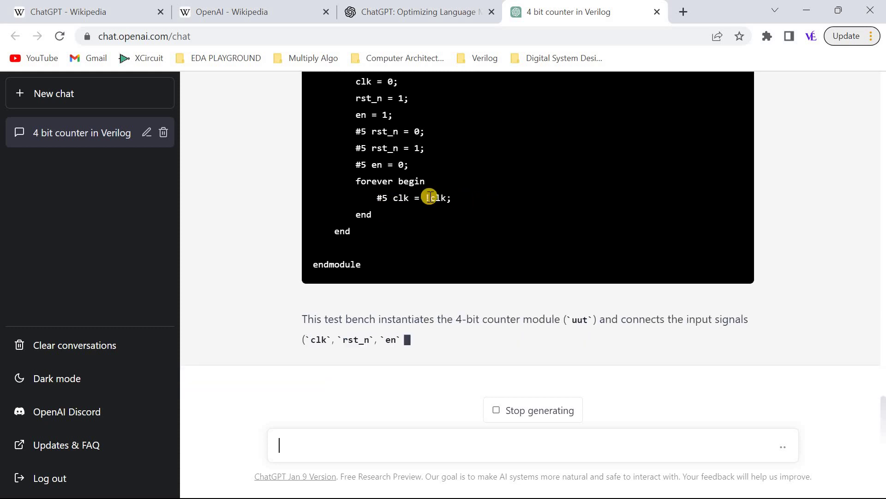
{"action": "scroll", "coordinate": [498, 220], "scroll_direction": "up", "scroll_amount": 2}
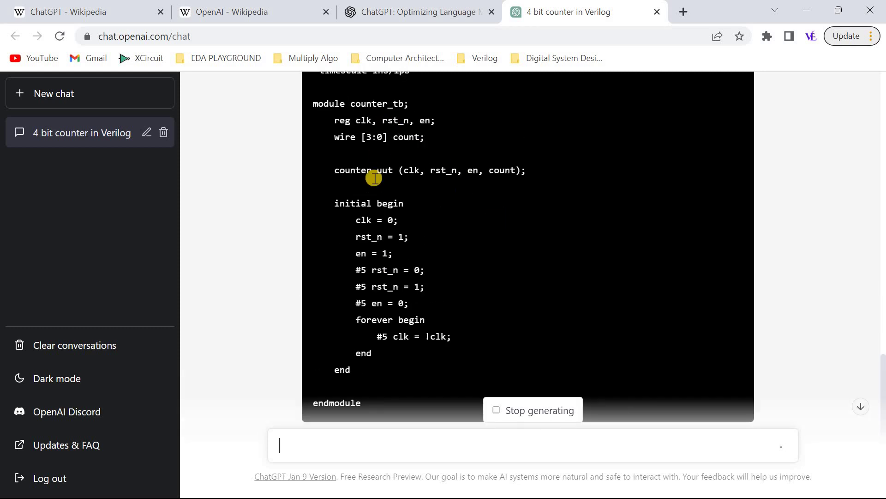
{"action": "scroll", "coordinate": [418, 162], "scroll_direction": "up", "scroll_amount": 1}
{"action": "scroll", "coordinate": [416, 246], "scroll_direction": "down", "scroll_amount": 1}
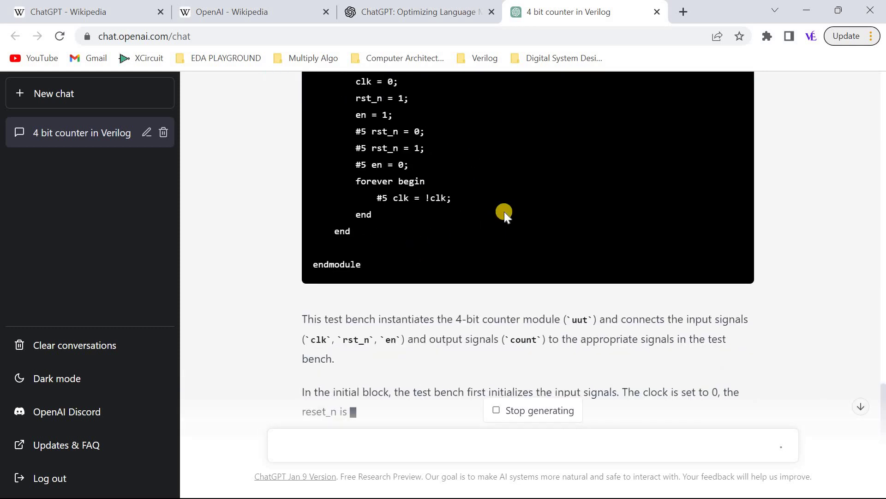
{"action": "scroll", "coordinate": [504, 211], "scroll_direction": "up", "scroll_amount": 3}
{"action": "scroll", "coordinate": [505, 211], "scroll_direction": "down", "scroll_amount": 2}
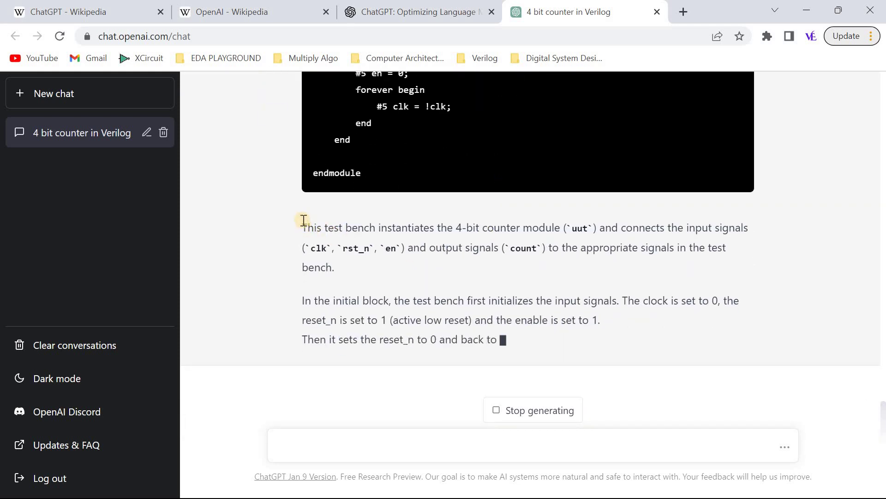
{"action": "left_click_drag", "start_coordinate": [303, 223], "coordinate": [358, 270]}
{"action": "left_click_drag", "start_coordinate": [717, 305], "coordinate": [769, 280]}
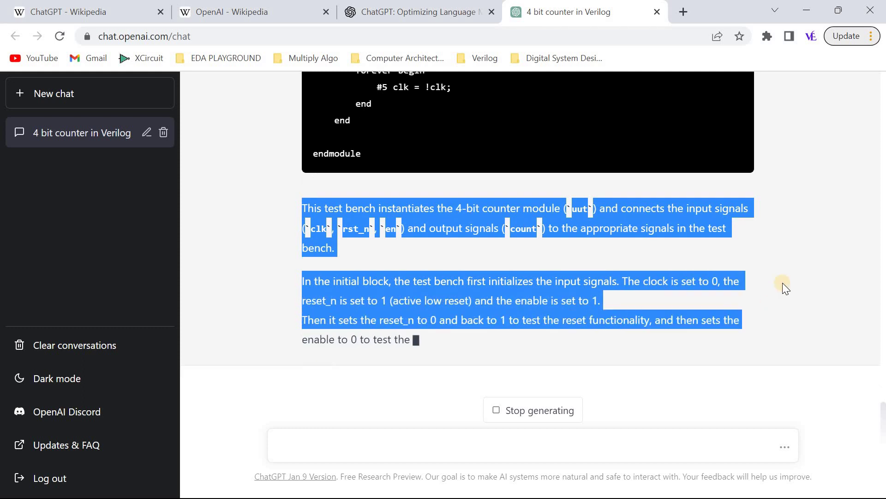
{"action": "left_click", "coordinate": [540, 251]}
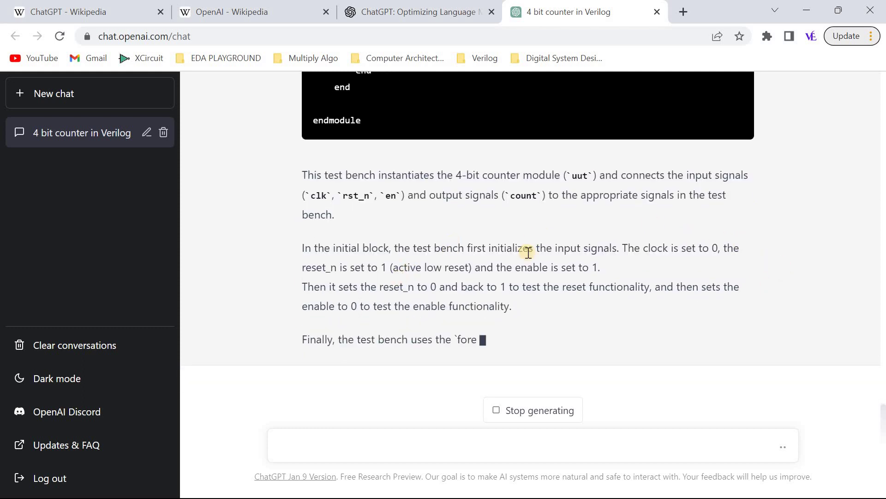
{"action": "scroll", "coordinate": [396, 239], "scroll_direction": "up", "scroll_amount": 3}
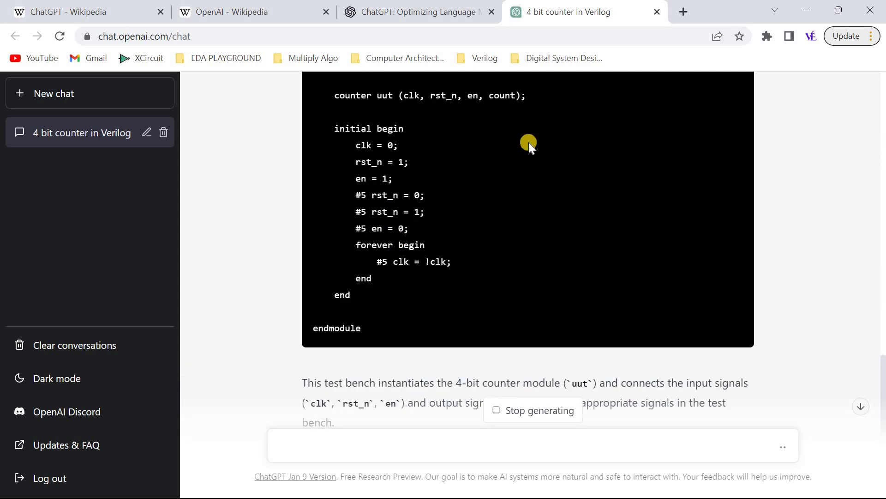
{"action": "scroll", "coordinate": [534, 184], "scroll_direction": "up", "scroll_amount": 2}
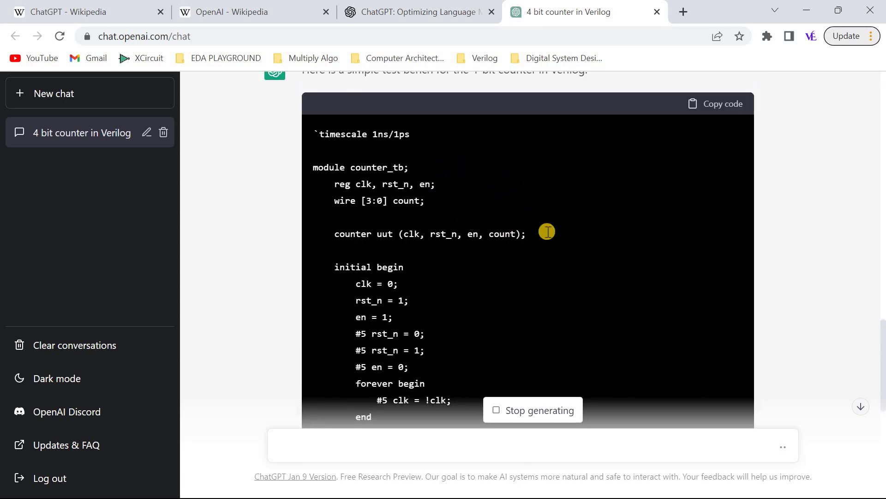
{"action": "scroll", "coordinate": [547, 232], "scroll_direction": "down", "scroll_amount": 10}
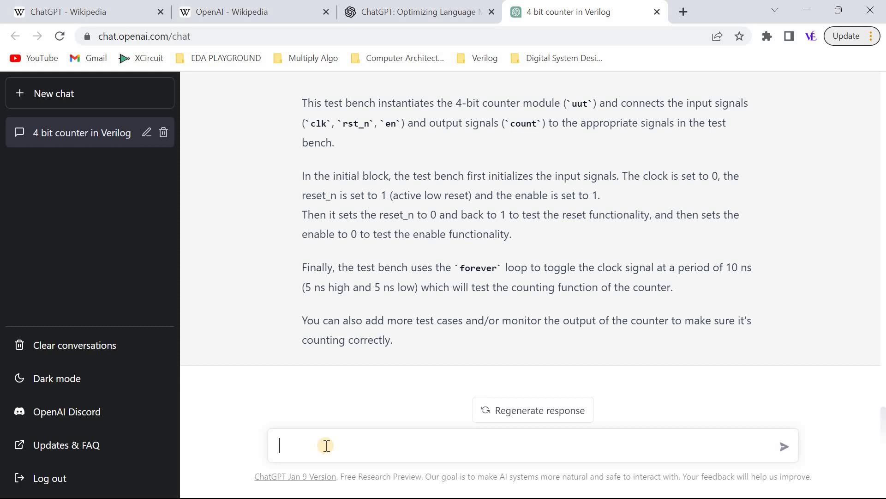
{"action": "type", "text": "uvm"}
Step: Fix the typo and send 'uvm test bench for 4 bit counter'
{"action": "key", "text": "BackSpace"}
{"action": "key", "text": "BackSpace"}
{"action": "key", "text": "BackSpace"}
{"action": "type", "text": "nch for 4 bit cou"}
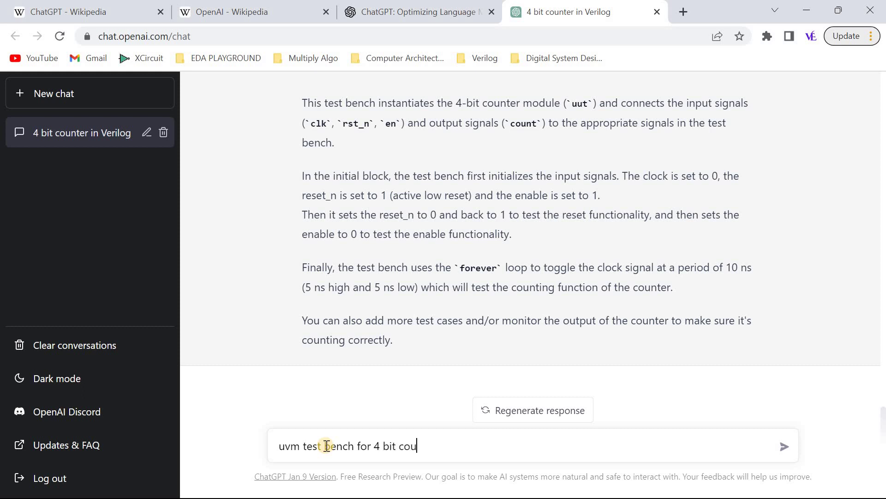
{"action": "type", "text": "r"}
{"action": "key", "text": "Return"}
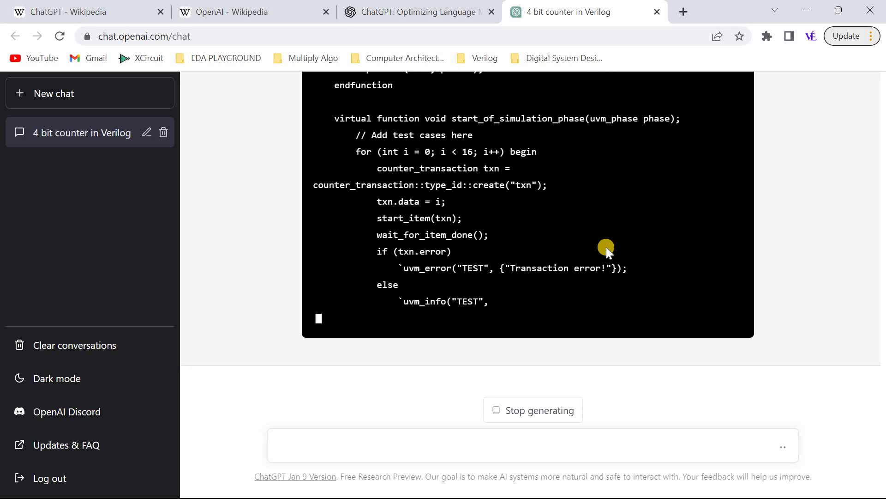
{"action": "scroll", "coordinate": [606, 248], "scroll_direction": "up", "scroll_amount": 10}
{"action": "scroll", "coordinate": [606, 248], "scroll_direction": "up", "scroll_amount": 1}
{"action": "scroll", "coordinate": [606, 248], "scroll_direction": "up", "scroll_amount": 3}
{"action": "scroll", "coordinate": [514, 199], "scroll_direction": "up", "scroll_amount": 3}
{"action": "scroll", "coordinate": [451, 237], "scroll_direction": "up", "scroll_amount": 3}
{"action": "scroll", "coordinate": [523, 239], "scroll_direction": "up", "scroll_amount": 4}
{"action": "scroll", "coordinate": [523, 239], "scroll_direction": "up", "scroll_amount": 4}
{"action": "scroll", "coordinate": [523, 238], "scroll_direction": "down", "scroll_amount": 1}
{"action": "scroll", "coordinate": [523, 238], "scroll_direction": "down", "scroll_amount": 5}
{"action": "scroll", "coordinate": [523, 238], "scroll_direction": "down", "scroll_amount": 4}
{"action": "scroll", "coordinate": [523, 239], "scroll_direction": "down", "scroll_amount": 5}
{"action": "scroll", "coordinate": [522, 239], "scroll_direction": "down", "scroll_amount": 3}
{"action": "scroll", "coordinate": [523, 238], "scroll_direction": "down", "scroll_amount": 2}
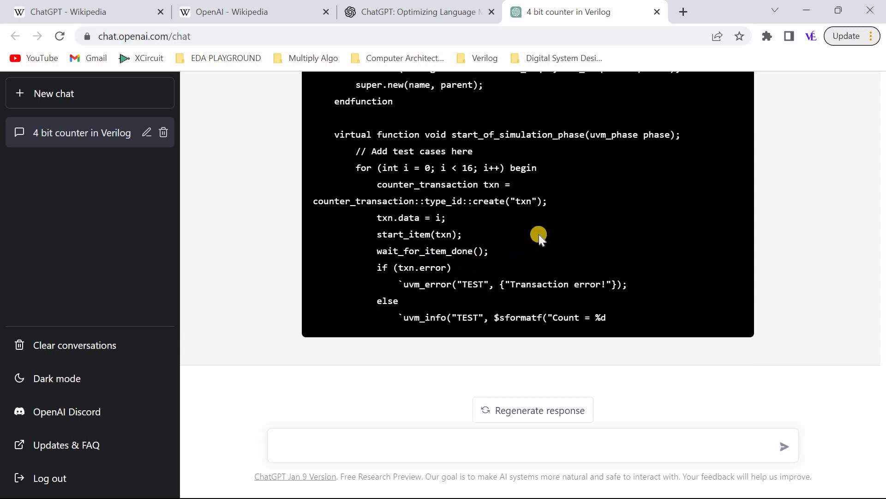
{"action": "scroll", "coordinate": [539, 234], "scroll_direction": "up", "scroll_amount": 2}
{"action": "scroll", "coordinate": [539, 234], "scroll_direction": "up", "scroll_amount": 2}
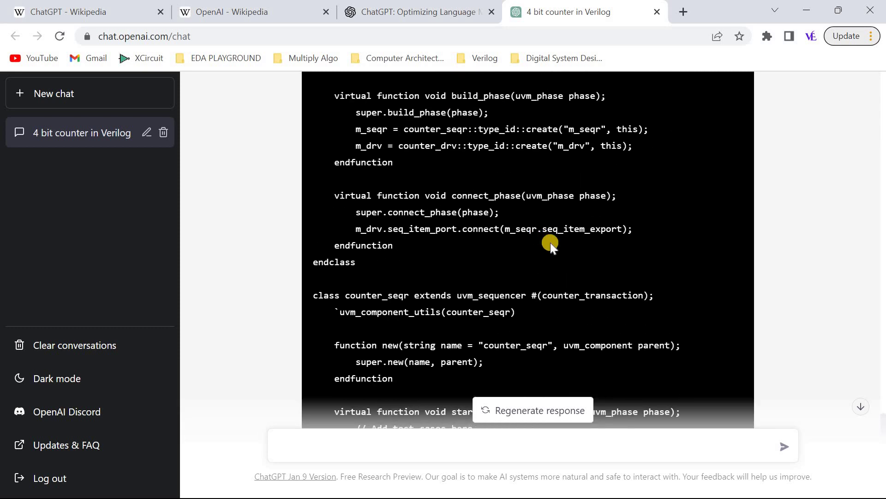
{"action": "scroll", "coordinate": [550, 243], "scroll_direction": "up", "scroll_amount": 4}
{"action": "scroll", "coordinate": [551, 242], "scroll_direction": "up", "scroll_amount": 3}
{"action": "scroll", "coordinate": [550, 242], "scroll_direction": "up", "scroll_amount": 3}
{"action": "scroll", "coordinate": [550, 243], "scroll_direction": "up", "scroll_amount": 4}
{"action": "scroll", "coordinate": [551, 242], "scroll_direction": "down", "scroll_amount": 7}
{"action": "scroll", "coordinate": [551, 242], "scroll_direction": "down", "scroll_amount": 5}
{"action": "scroll", "coordinate": [551, 243], "scroll_direction": "down", "scroll_amount": 5}
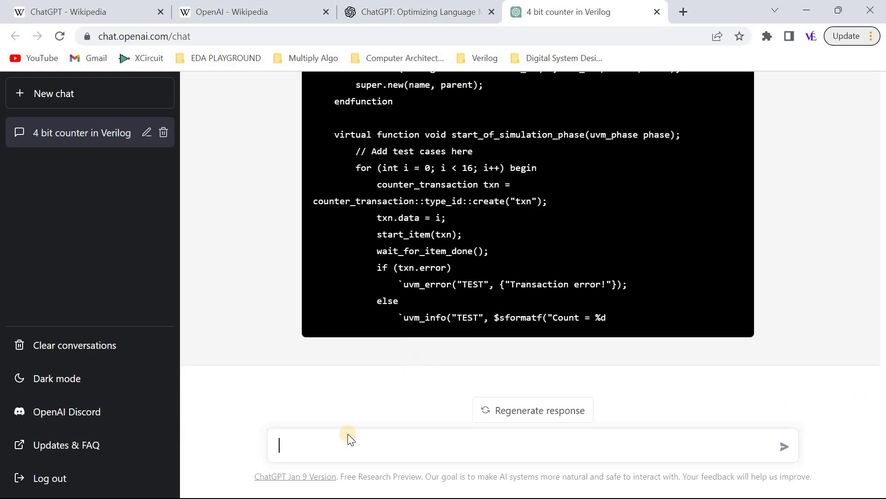
Step: Write and send a new message requesting a Verilog SPI master design
{"action": "left_click", "coordinate": [326, 442]}
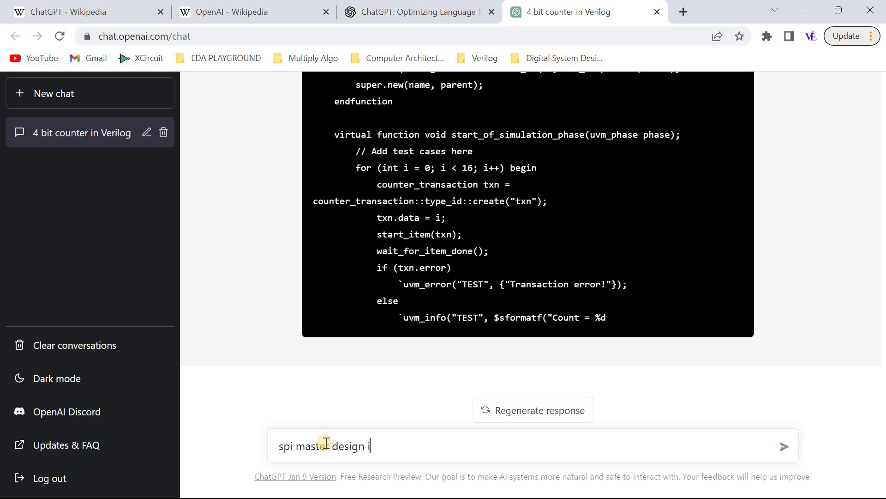
{"action": "key", "text": "Return"}
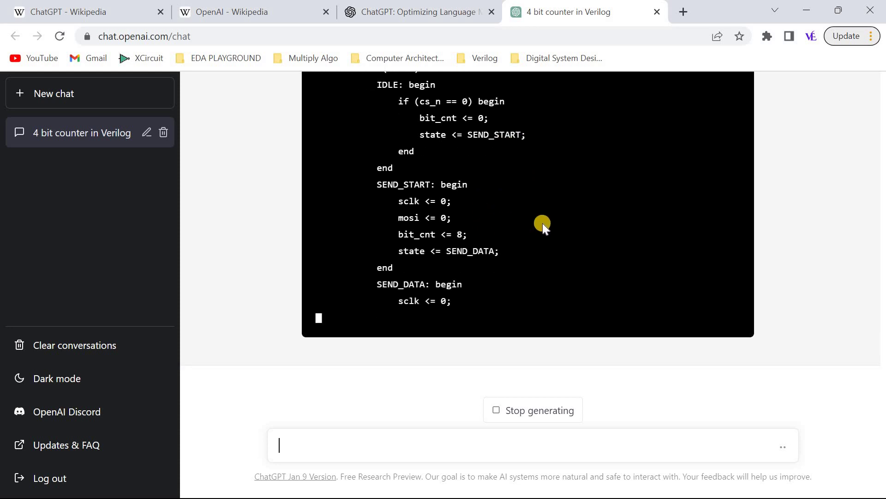
{"action": "scroll", "coordinate": [588, 224], "scroll_direction": "up", "scroll_amount": 2}
{"action": "scroll", "coordinate": [588, 225], "scroll_direction": "up", "scroll_amount": 2}
{"action": "scroll", "coordinate": [588, 224], "scroll_direction": "up", "scroll_amount": 1}
{"action": "scroll", "coordinate": [588, 225], "scroll_direction": "up", "scroll_amount": 3}
{"action": "scroll", "coordinate": [587, 224], "scroll_direction": "up", "scroll_amount": 2}
{"action": "scroll", "coordinate": [588, 228], "scroll_direction": "down", "scroll_amount": 4}
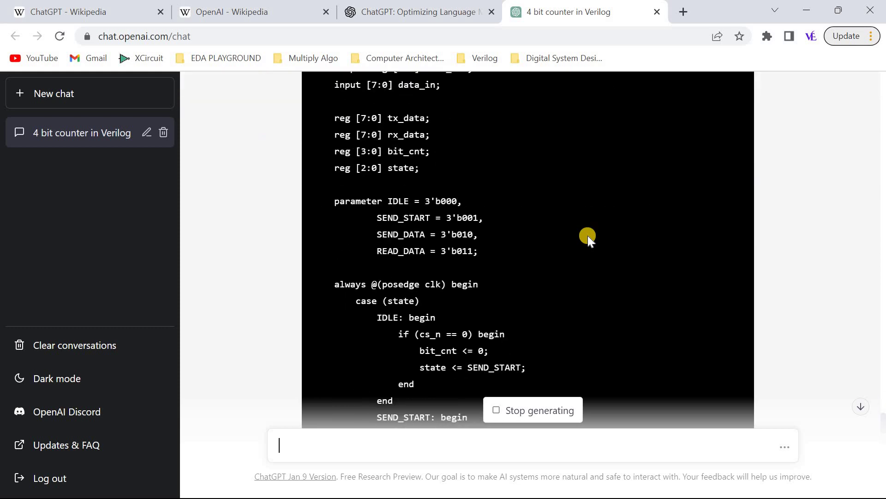
{"action": "scroll", "coordinate": [588, 235], "scroll_direction": "down", "scroll_amount": 4}
{"action": "scroll", "coordinate": [591, 240], "scroll_direction": "down", "scroll_amount": 3}
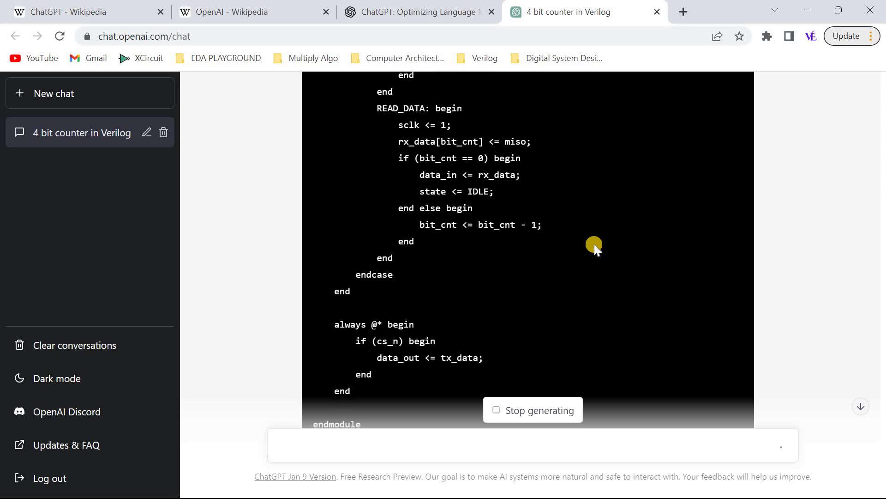
{"action": "scroll", "coordinate": [588, 224], "scroll_direction": "up", "scroll_amount": 3}
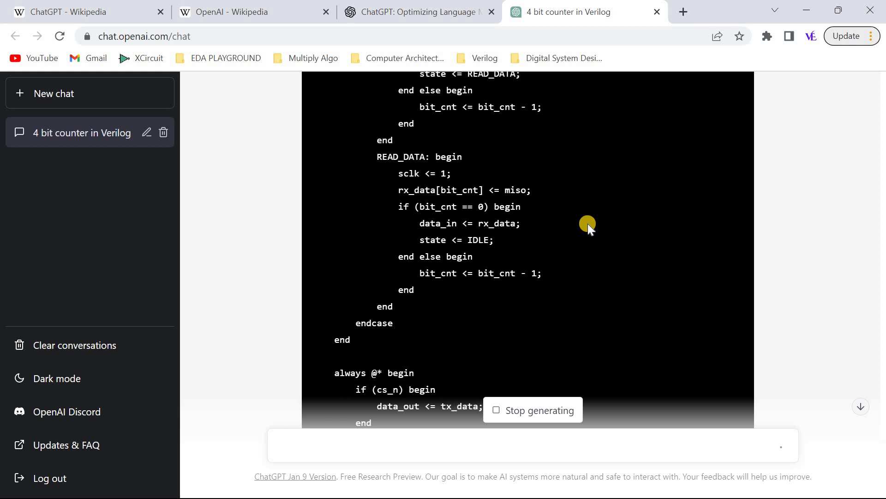
{"action": "scroll", "coordinate": [587, 223], "scroll_direction": "up", "scroll_amount": 4}
{"action": "scroll", "coordinate": [588, 224], "scroll_direction": "up", "scroll_amount": 5}
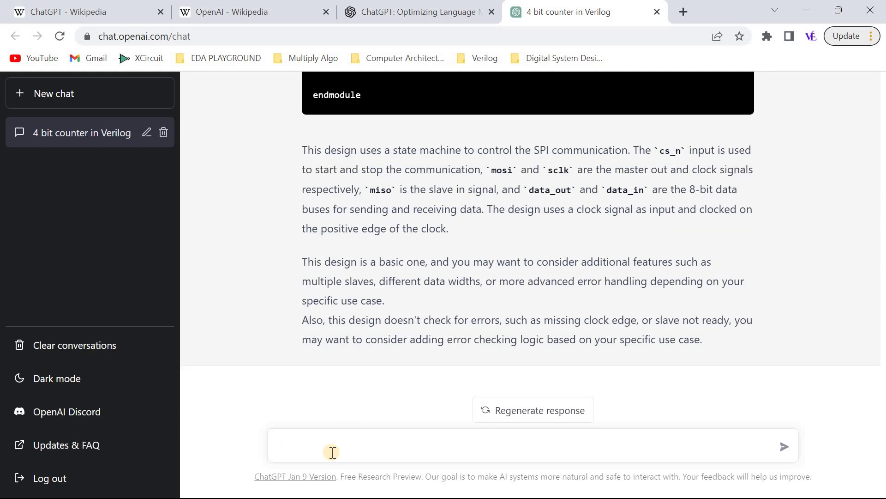
{"action": "type", "text": "verilog interview q"}
{"action": "type", "text": "uestio"}
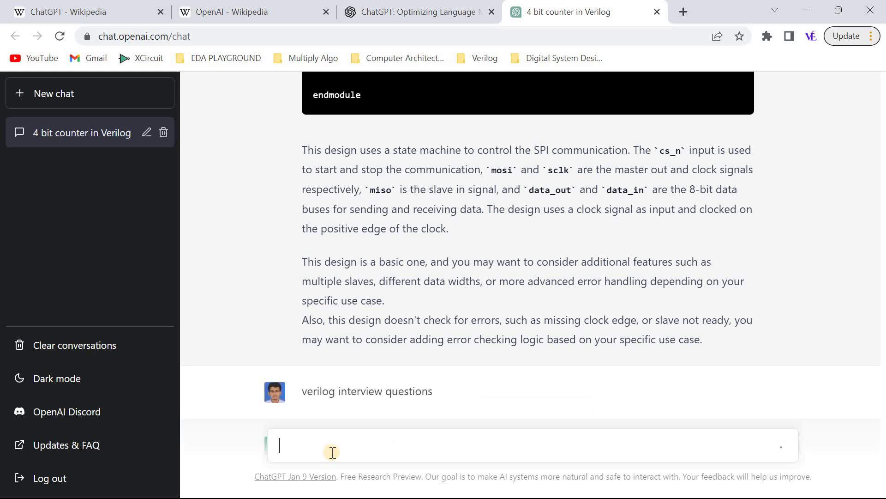
{"action": "type", "text": "ns"}
Step: Send 'verilog interview questions' and highlight the clock domain crossing and digital filter questions
{"action": "key", "text": "Return"}
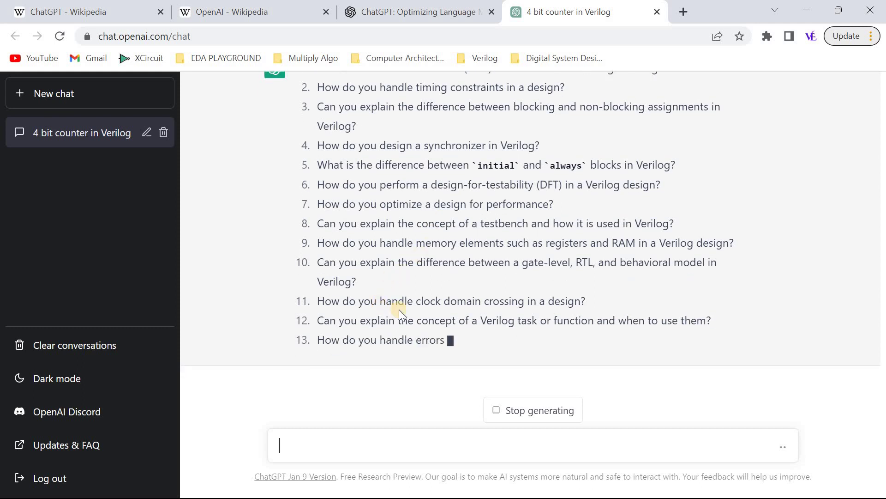
{"action": "mouse_move", "coordinate": [420, 301]}
{"action": "left_mouse_down"}
{"action": "mouse_move", "coordinate": [585, 298]}
{"action": "mouse_move", "coordinate": [595, 282]}
{"action": "left_mouse_up"}
{"action": "left_click", "coordinate": [624, 267]}
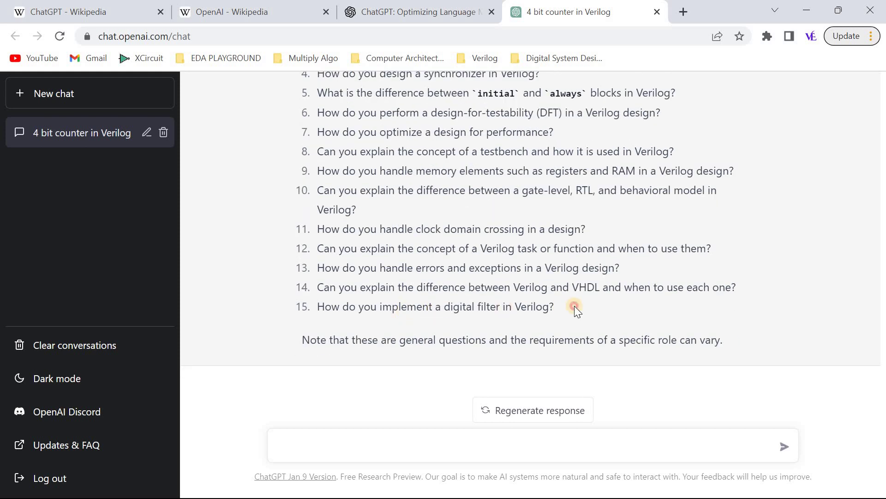
{"action": "left_click_drag", "start_coordinate": [408, 308], "coordinate": [574, 305]}
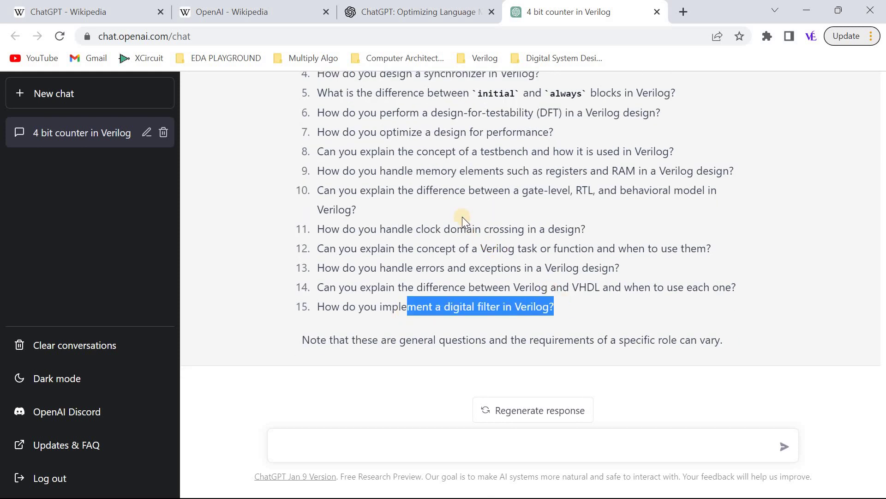
{"action": "scroll", "coordinate": [462, 217], "scroll_direction": "up", "scroll_amount": 1}
{"action": "left_click_drag", "start_coordinate": [398, 260], "coordinate": [719, 260]}
{"action": "scroll", "coordinate": [458, 275], "scroll_direction": "down", "scroll_amount": 1}
{"action": "scroll", "coordinate": [462, 272], "scroll_direction": "up", "scroll_amount": 3}
{"action": "scroll", "coordinate": [462, 272], "scroll_direction": "up", "scroll_amount": 3}
{"action": "scroll", "coordinate": [462, 272], "scroll_direction": "down", "scroll_amount": 4}
{"action": "scroll", "coordinate": [462, 271], "scroll_direction": "down", "scroll_amount": 3}
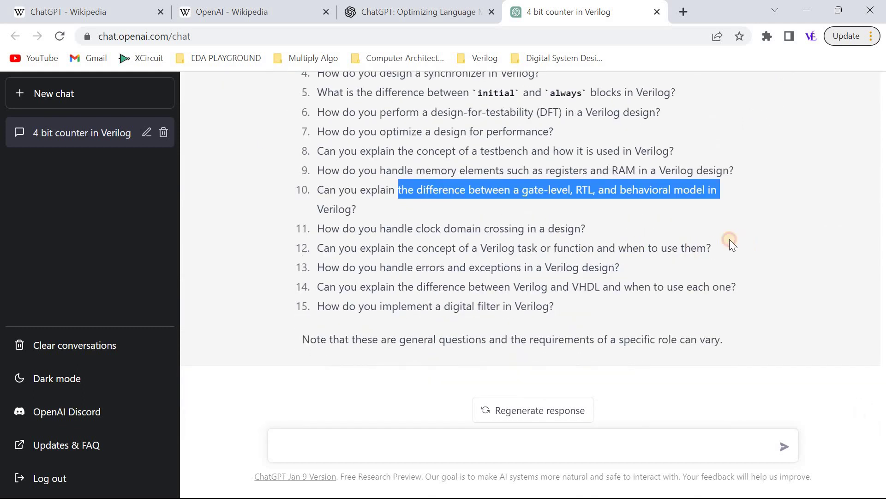
{"action": "left_click", "coordinate": [522, 233]}
{"action": "scroll", "coordinate": [478, 233], "scroll_direction": "up", "scroll_amount": 2}
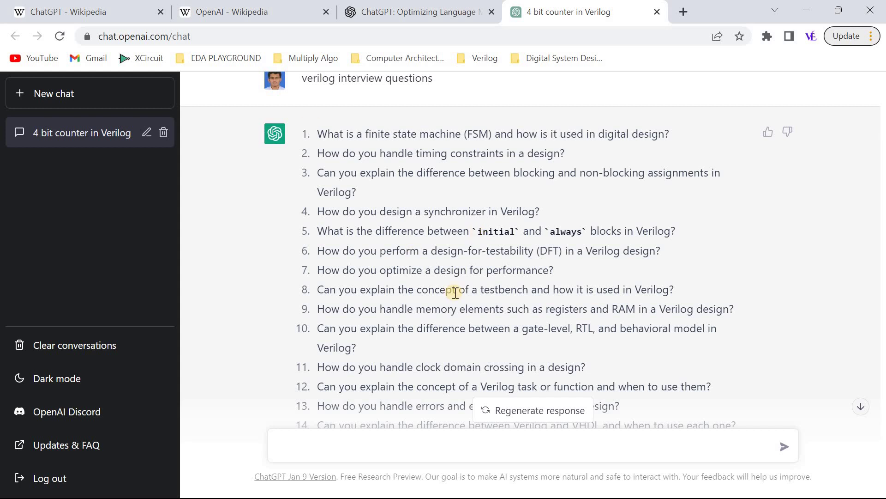
{"action": "scroll", "coordinate": [387, 373], "scroll_direction": "down", "scroll_amount": 2}
Step: Send 'always @(posedge clk)' and highlight the whole explanation of the always block
{"action": "left_click", "coordinate": [324, 449]}
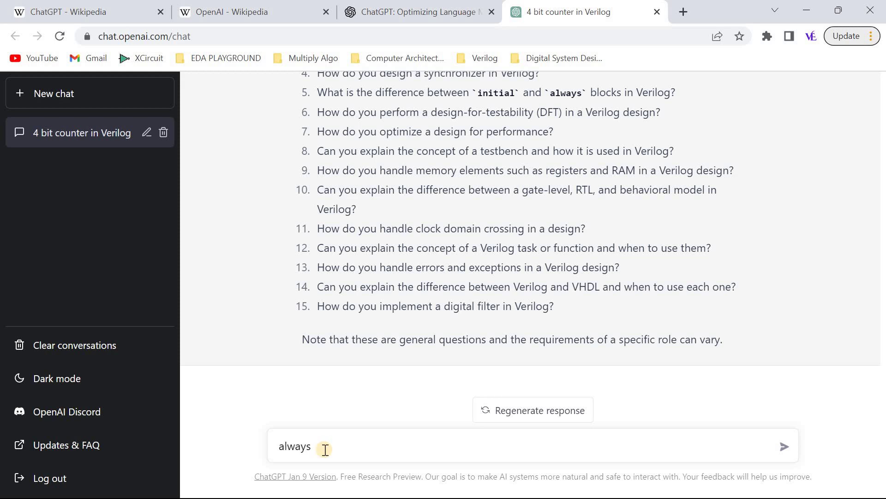
{"action": "type", "text": "@("}
{"action": "type", "text": "posedge clk"}
{"action": "key", "text": "Return"}
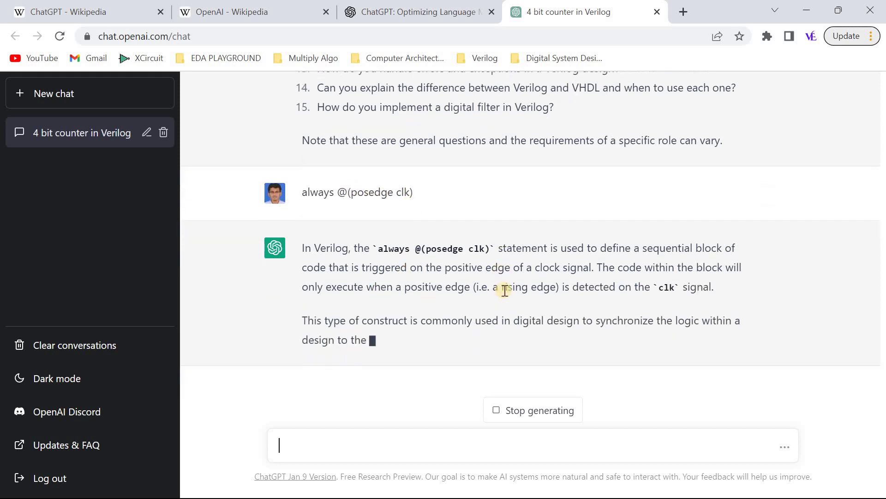
{"action": "scroll", "coordinate": [501, 270], "scroll_direction": "up", "scroll_amount": 3}
{"action": "scroll", "coordinate": [416, 235], "scroll_direction": "down", "scroll_amount": 2}
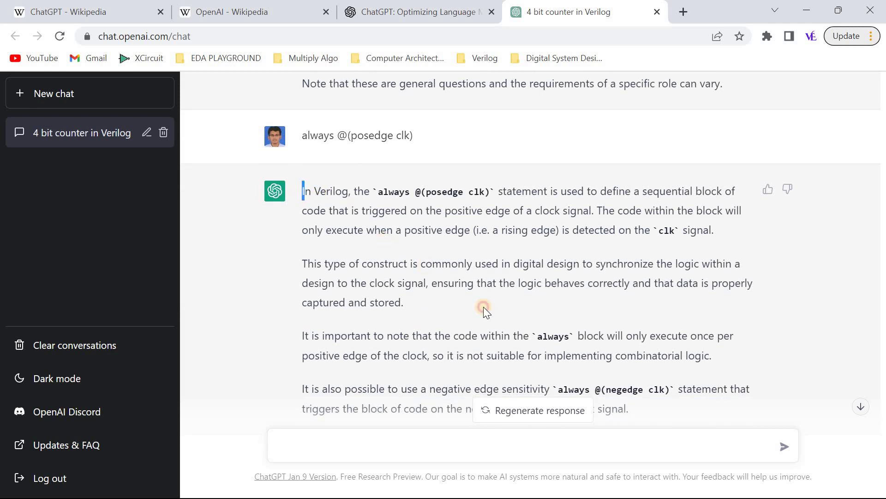
{"action": "left_click_drag", "start_coordinate": [310, 193], "coordinate": [630, 409]}
{"action": "scroll", "coordinate": [499, 360], "scroll_direction": "down", "scroll_amount": 2}
{"action": "left_click", "coordinate": [378, 445]}
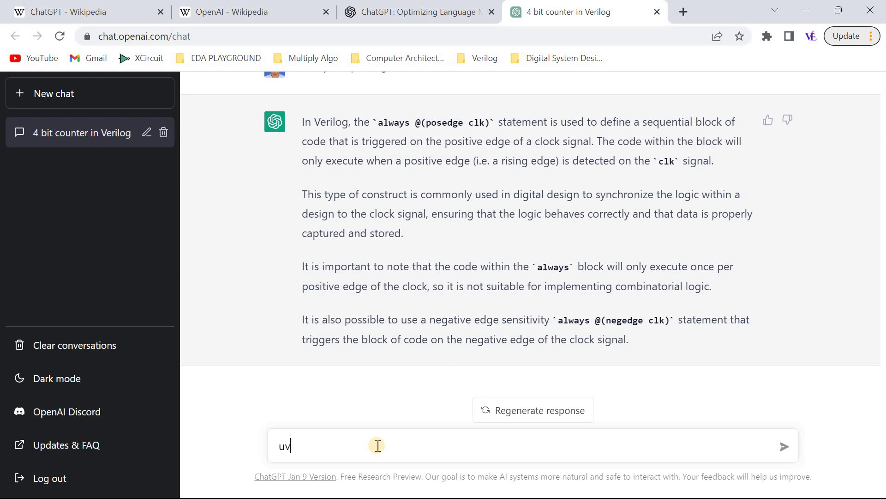
{"action": "type", "text": "dom"}
{"action": "type", "text": "umber generation code"}
Step: Send the prompt 'uvm random number generation code'
{"action": "key", "text": "Return"}
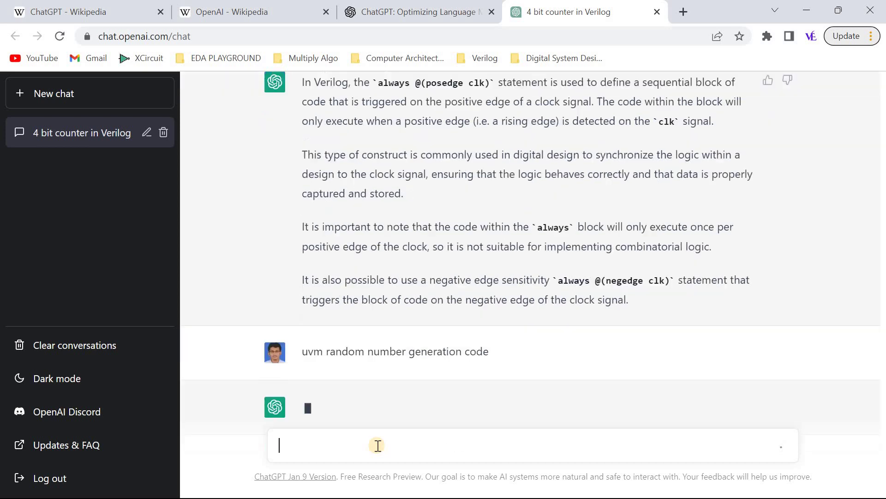